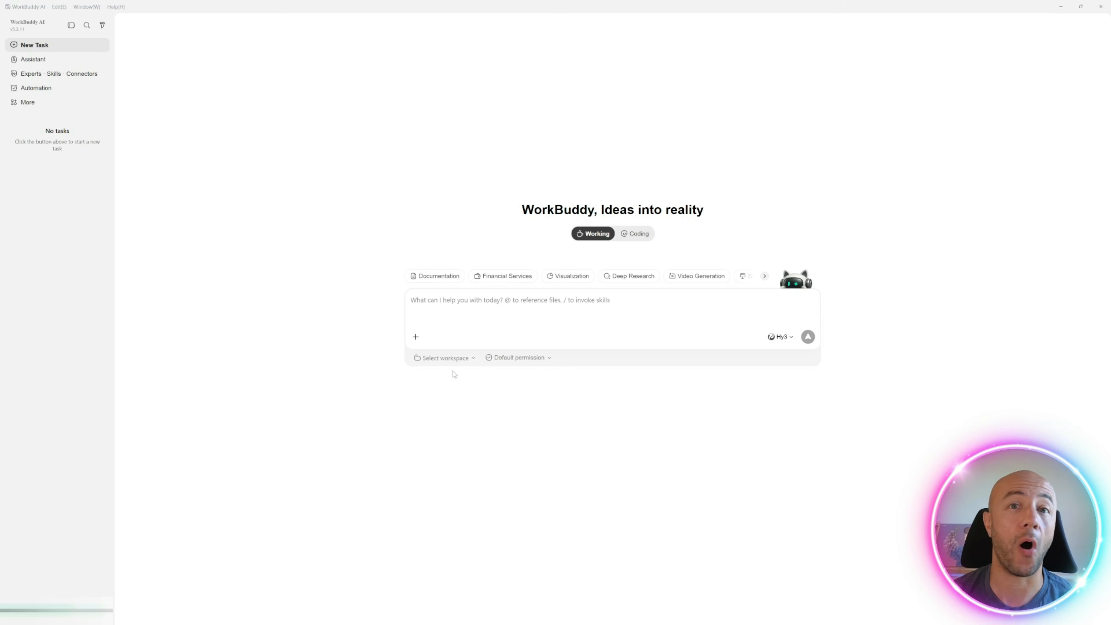
# - Submit a task to research Q3 2026 market trends in AI productivity software and create a concise summary report covering trends, customer behaviour, opportunities and risks
pyautogui.rightClick(411, 299)
pyautogui.click(431, 335)
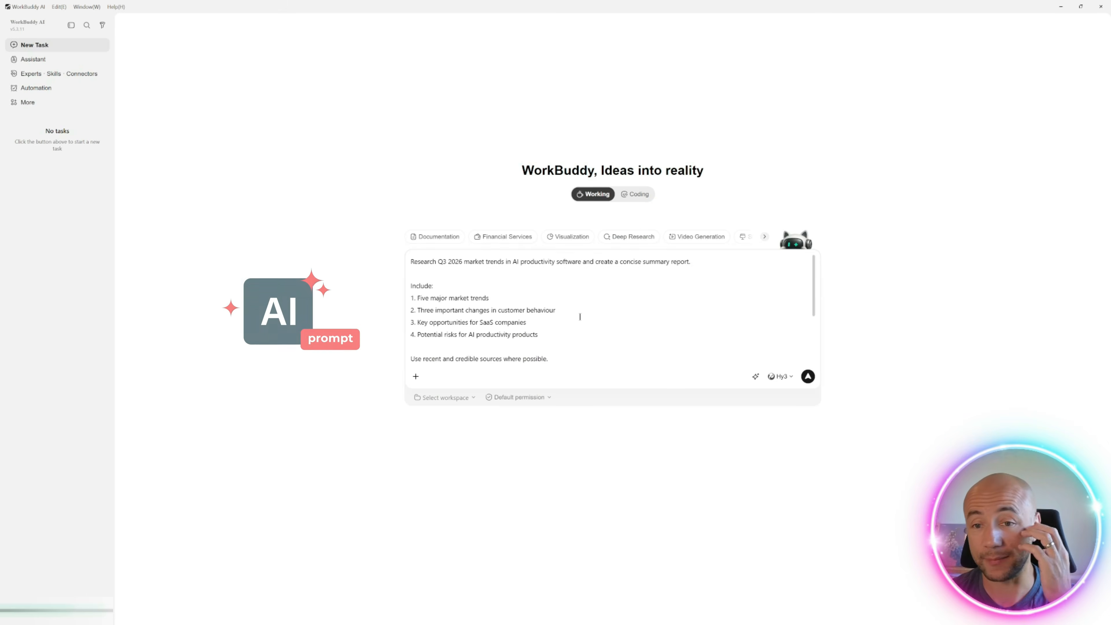
pyautogui.scroll(-5, 608, 330)
pyautogui.scroll(5, 608, 328)
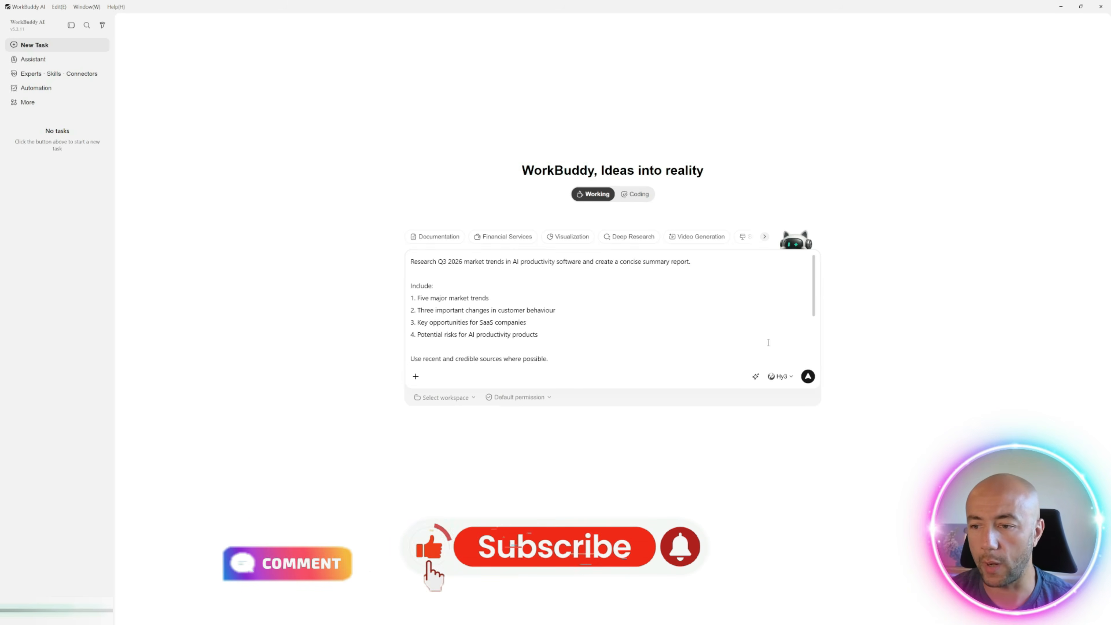
pyautogui.click(808, 377)
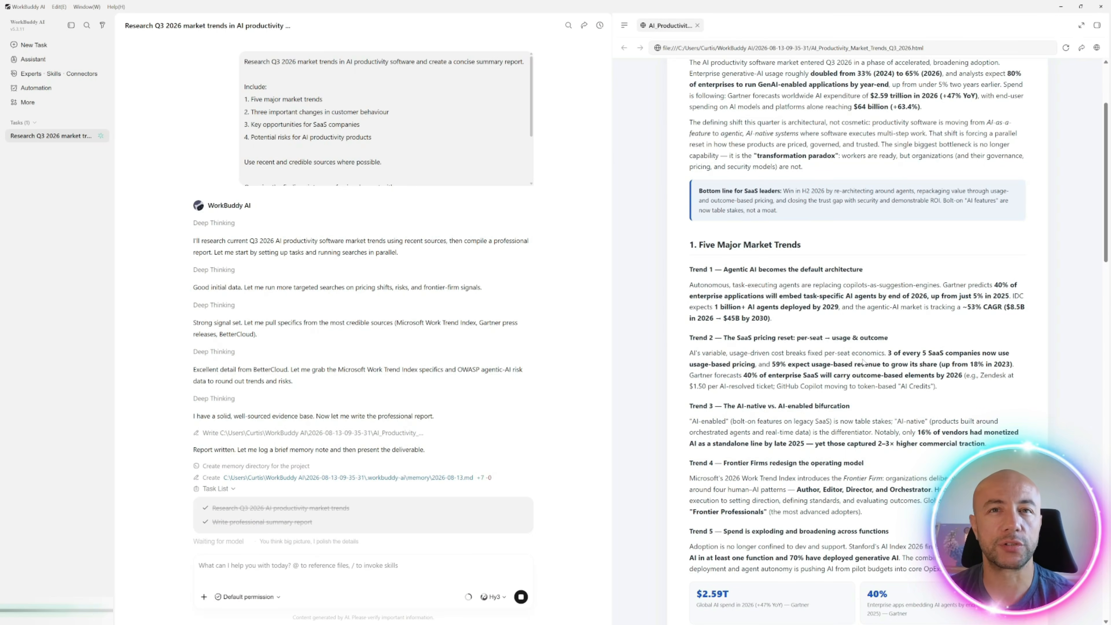
# - Read through the generated market trends report, from the five major trends down to the recommendations and sources
pyautogui.scroll(-4, 863, 360)
pyautogui.scroll(-3, 865, 363)
pyautogui.scroll(-2, 861, 358)
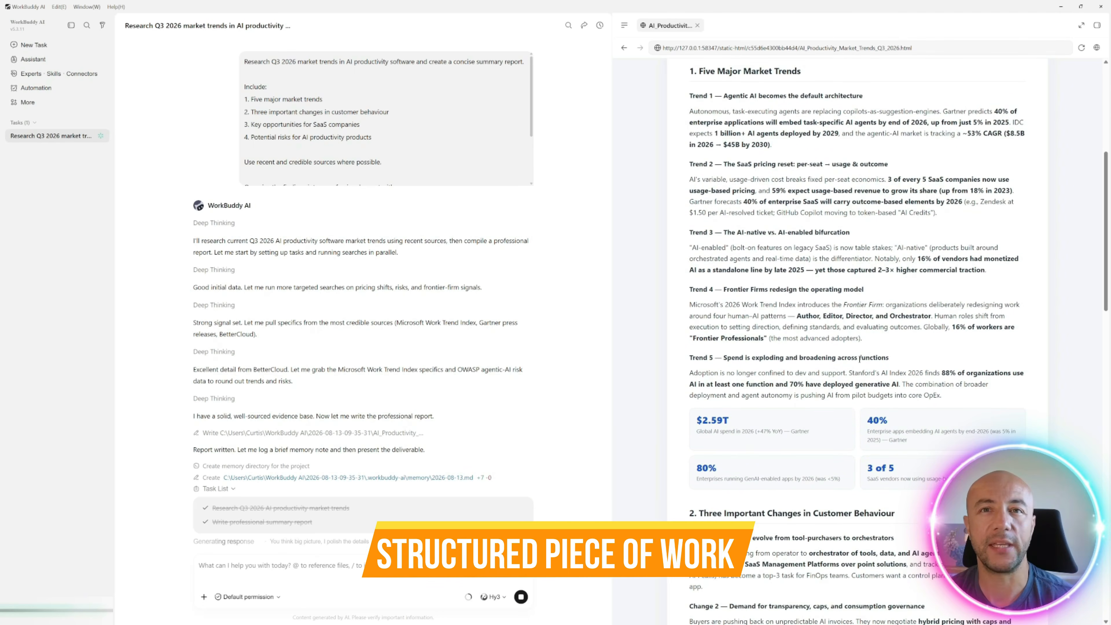
pyautogui.scroll(-1, 860, 359)
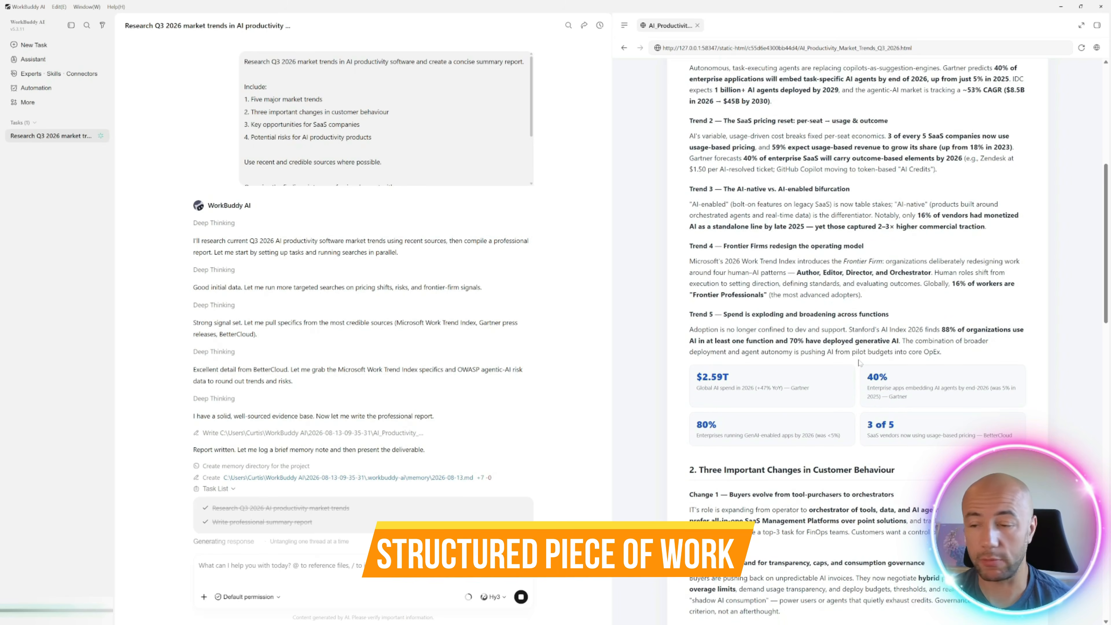
pyautogui.scroll(-3, 858, 362)
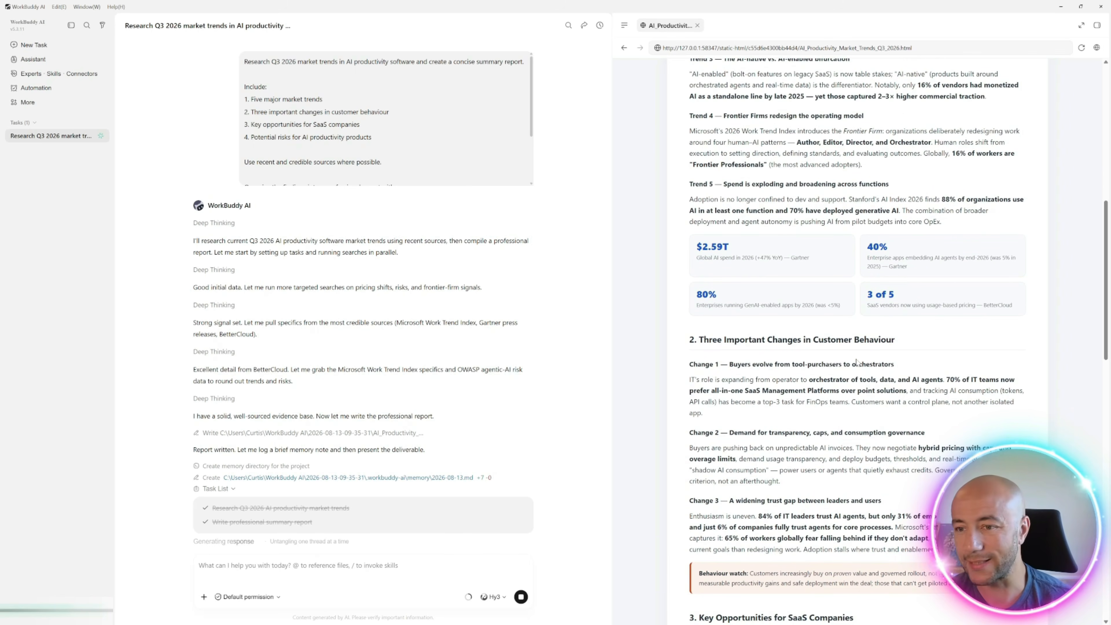
pyautogui.scroll(-1, 856, 361)
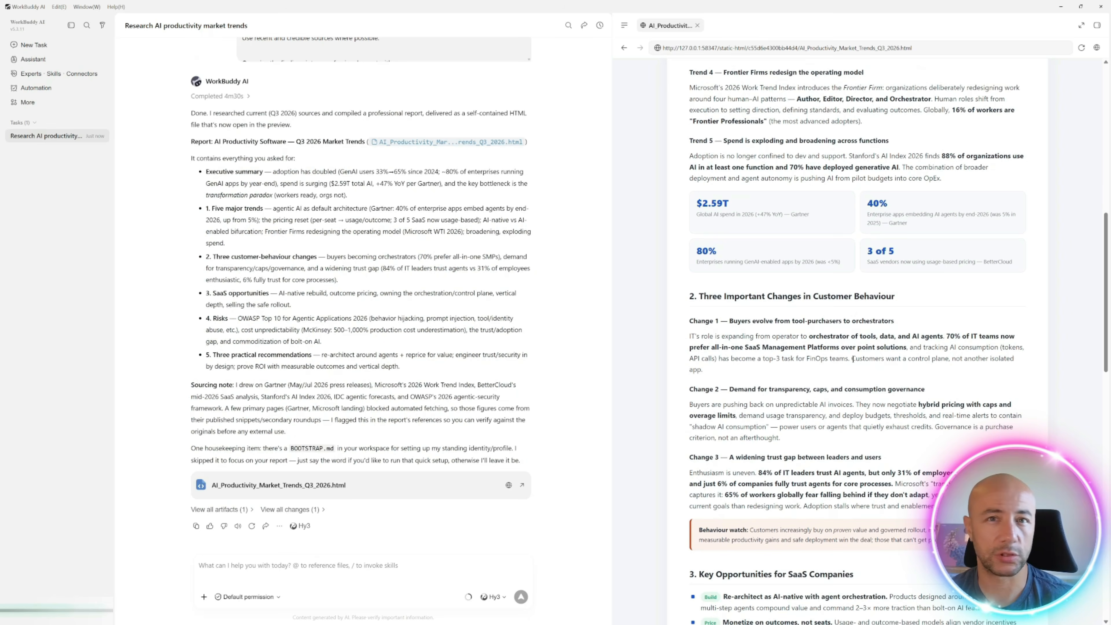
pyautogui.scroll(-10, 854, 358)
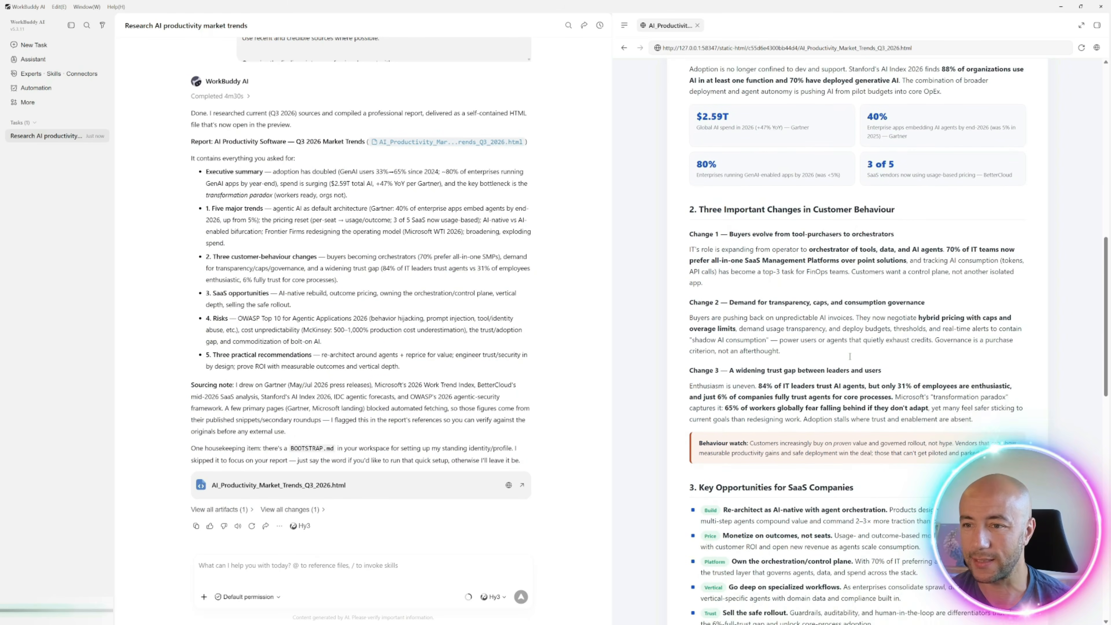
pyautogui.scroll(-6, 838, 340)
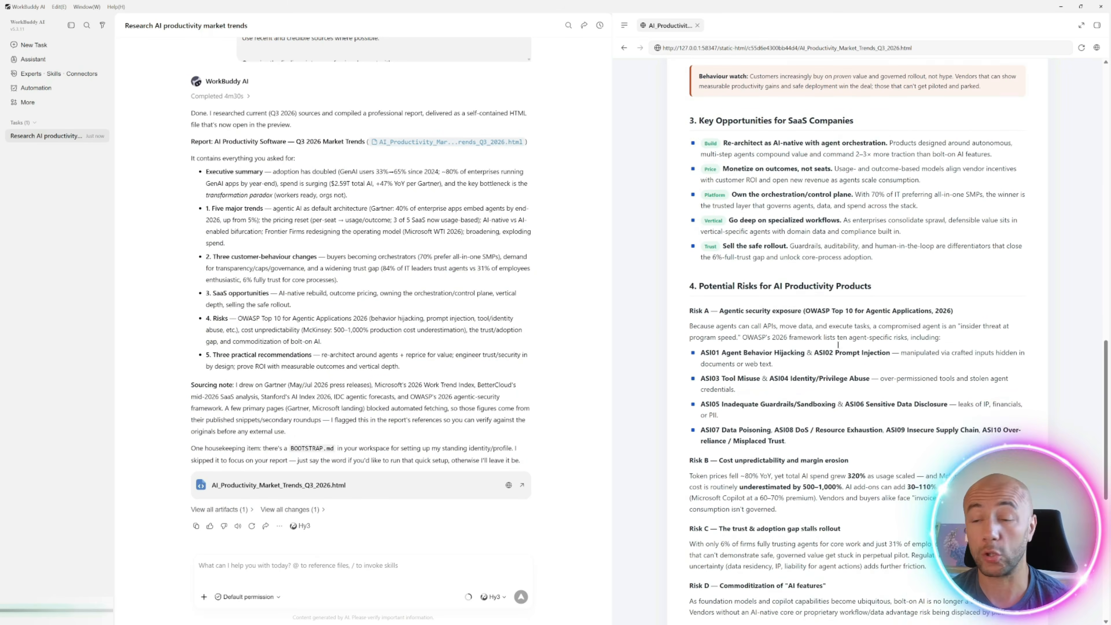
pyautogui.scroll(-2, 840, 347)
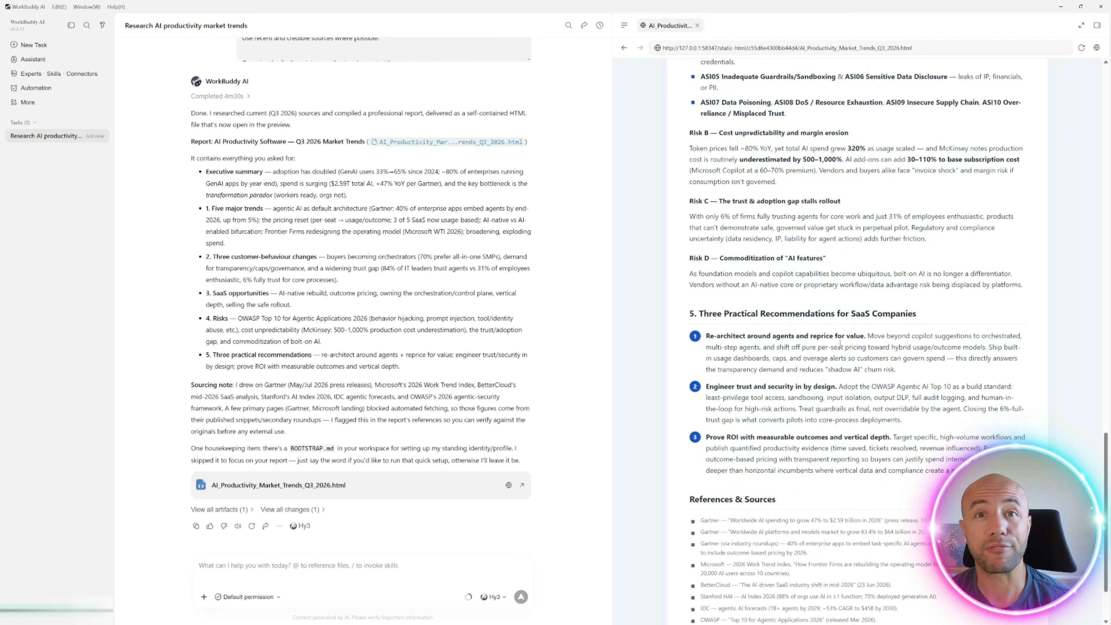
pyautogui.scroll(-2, 839, 342)
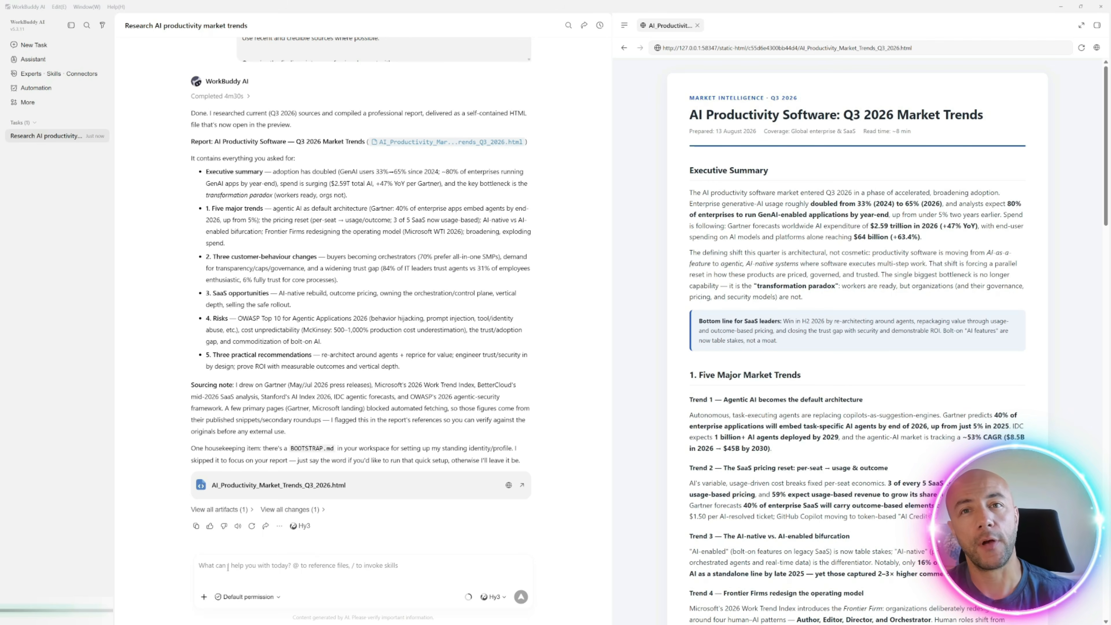
# - Submit a follow-up request in the same task for an executive briefing on the AI productivity research
pyautogui.rightClick(207, 567)
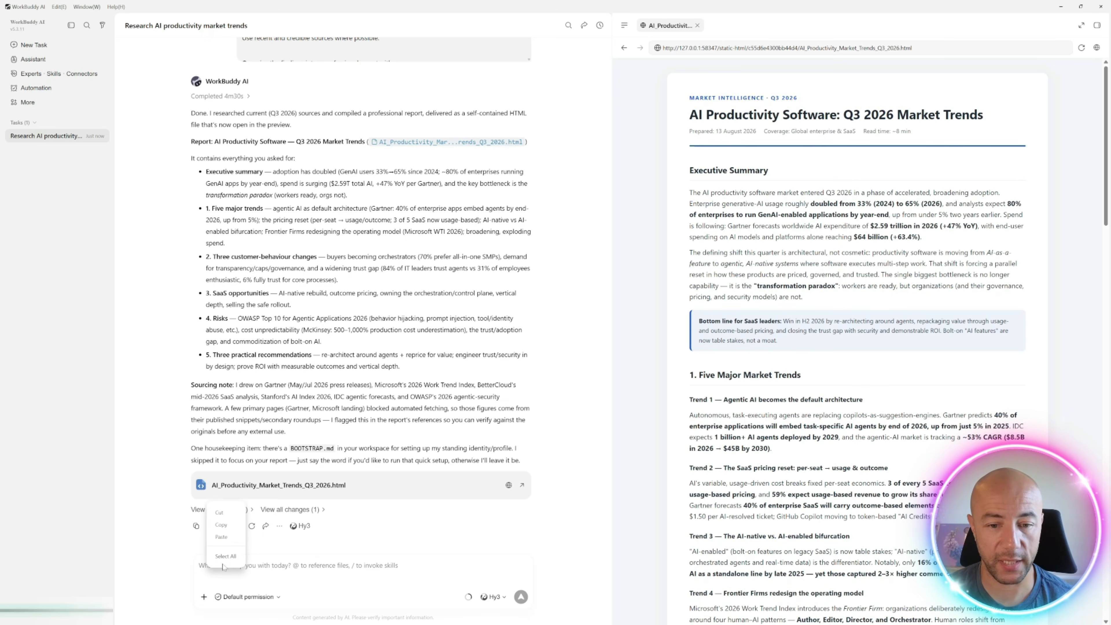
pyautogui.click(223, 543)
pyautogui.press('Return')
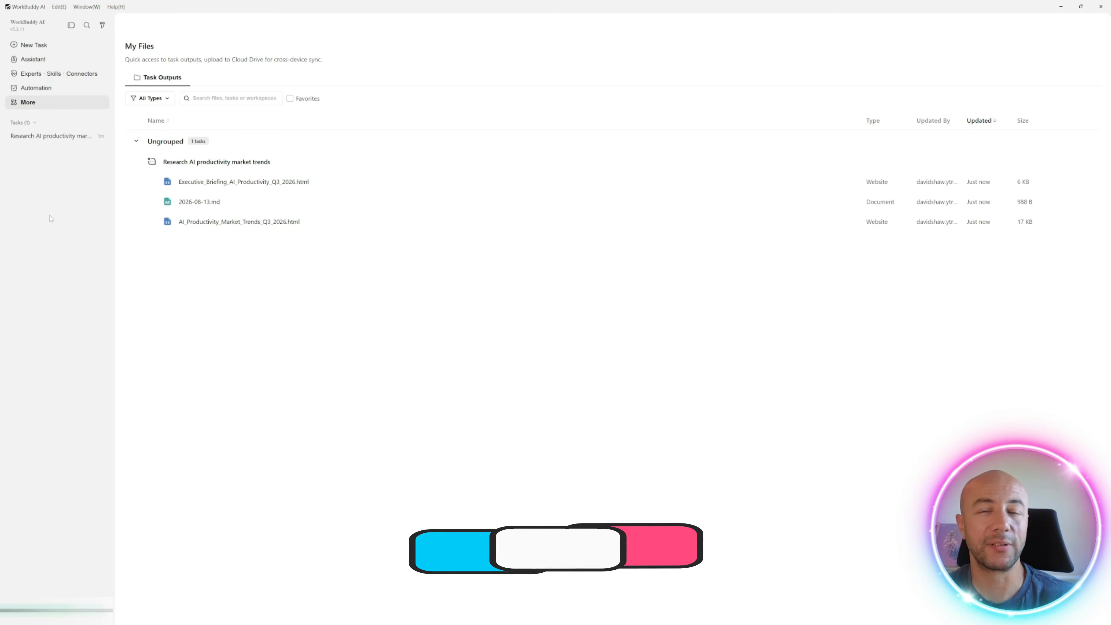
# - Open the skills library and browse the whole list of recommended skills
pyautogui.moveTo(58, 77)
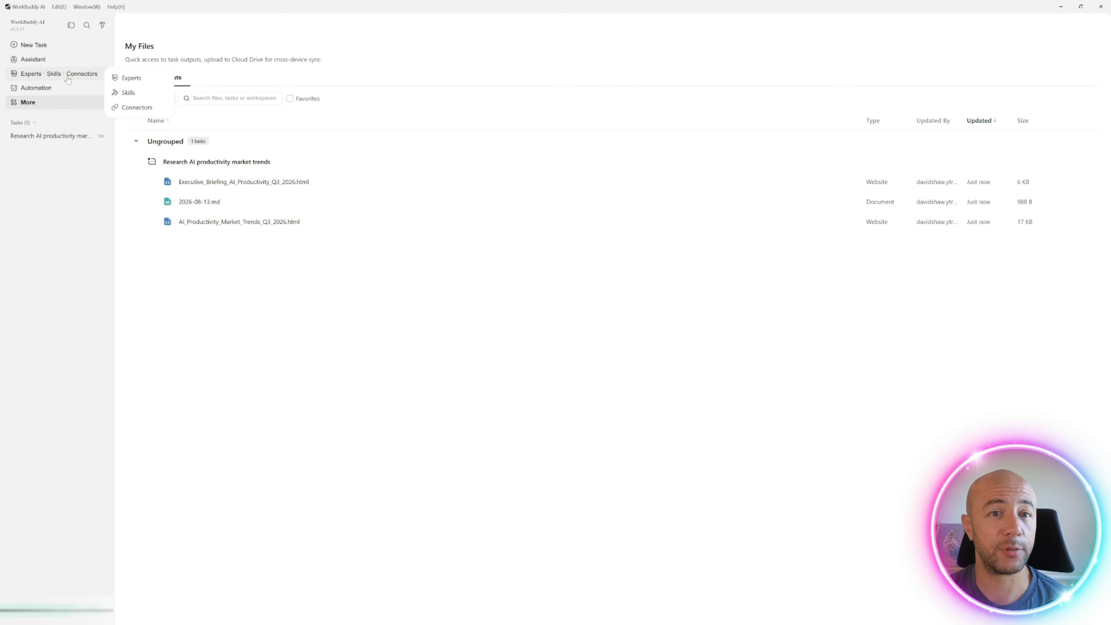
pyautogui.click(131, 95)
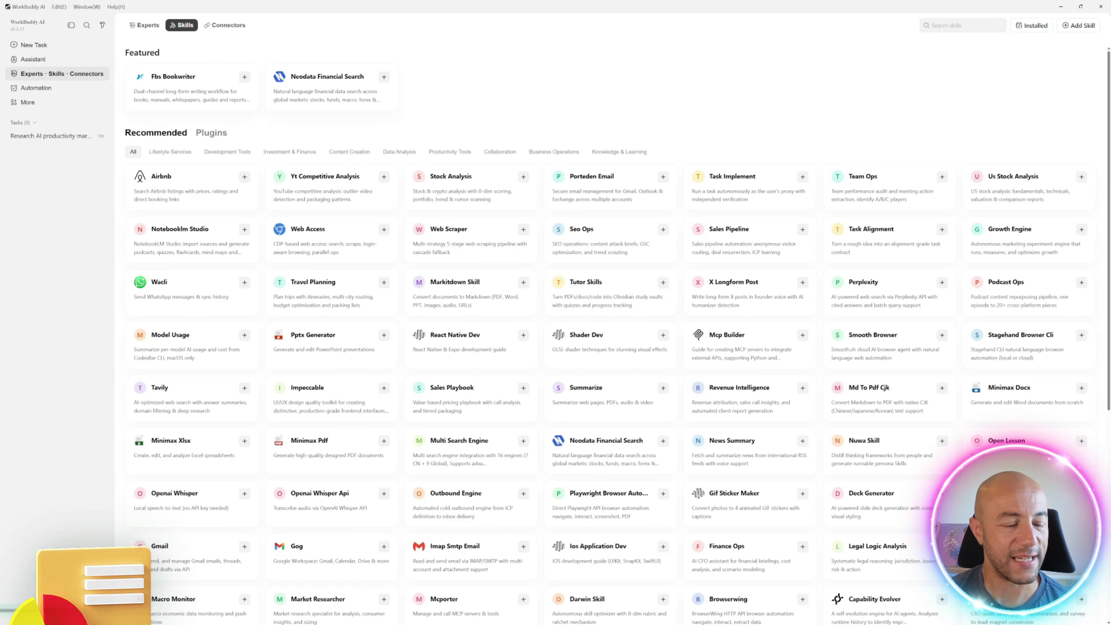
pyautogui.scroll(-6, 545, 395)
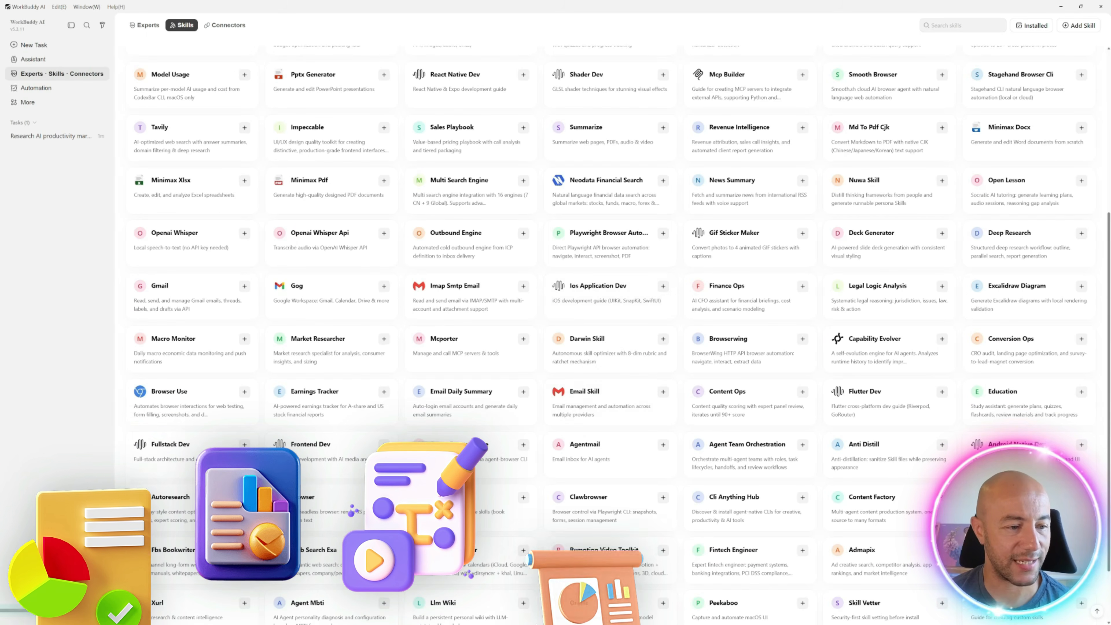
pyautogui.scroll(-1, 515, 380)
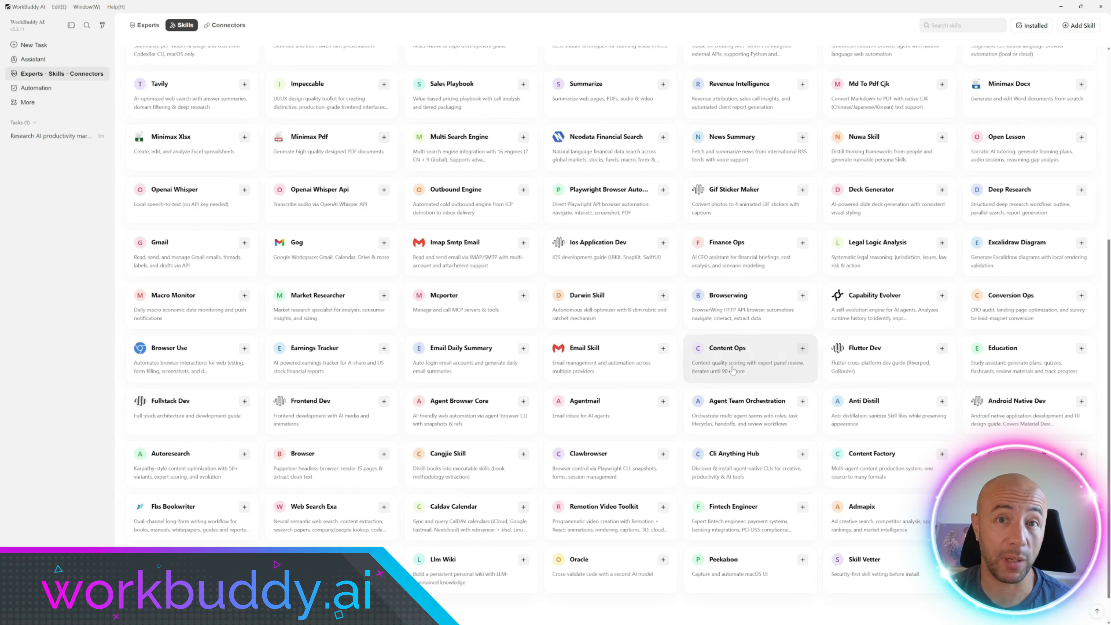
pyautogui.scroll(-1, 732, 370)
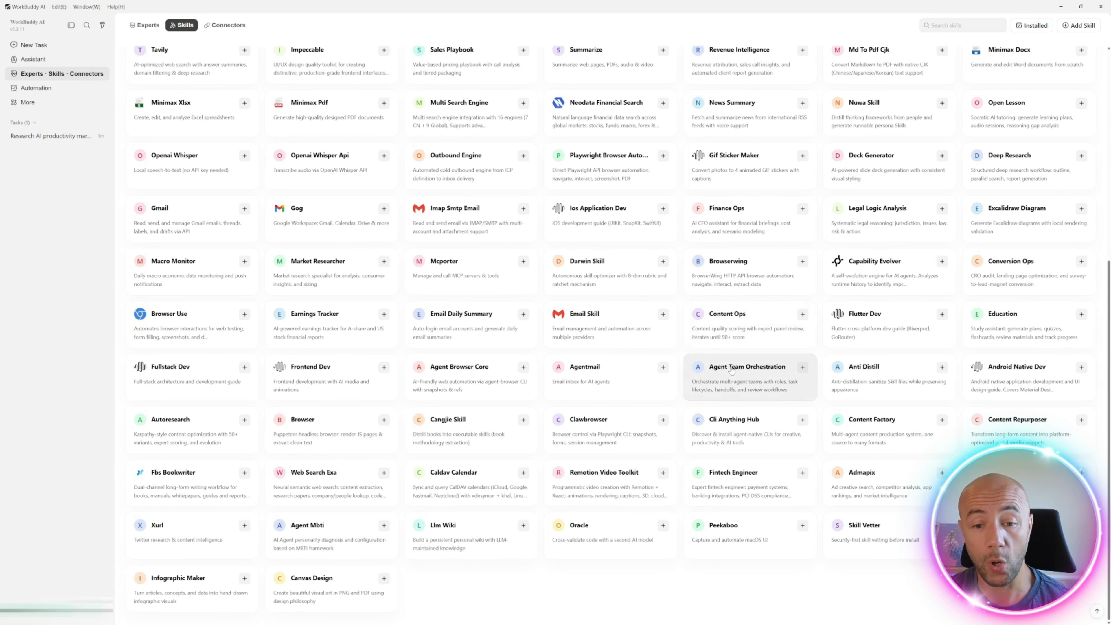
pyautogui.scroll(10, 732, 371)
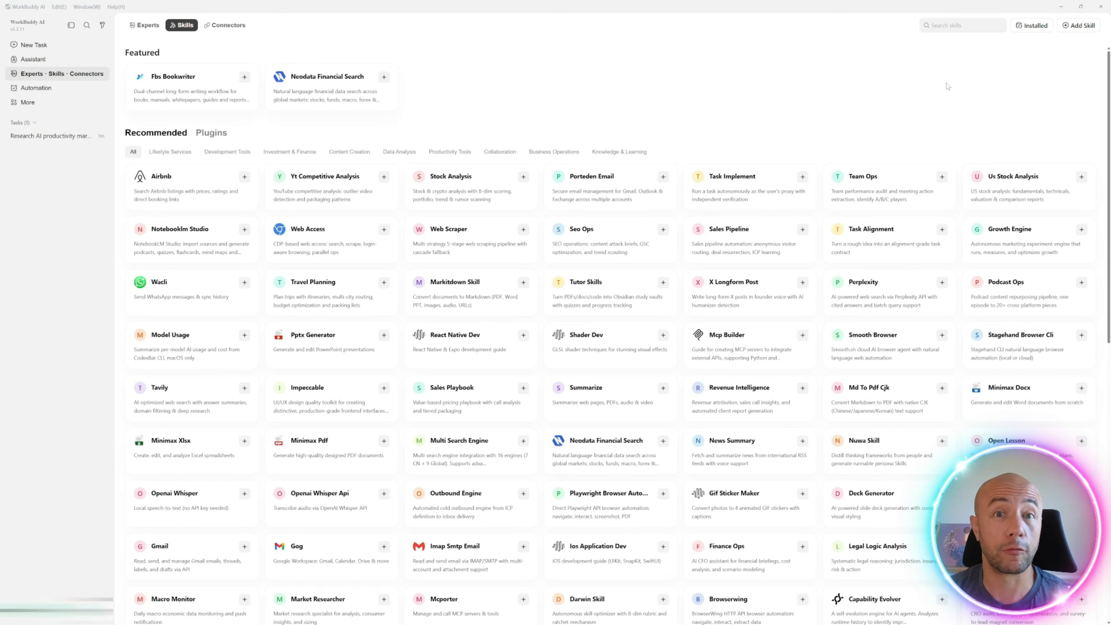
# - Search the skills library for "research" and check the deep-research plugin
pyautogui.click(940, 28)
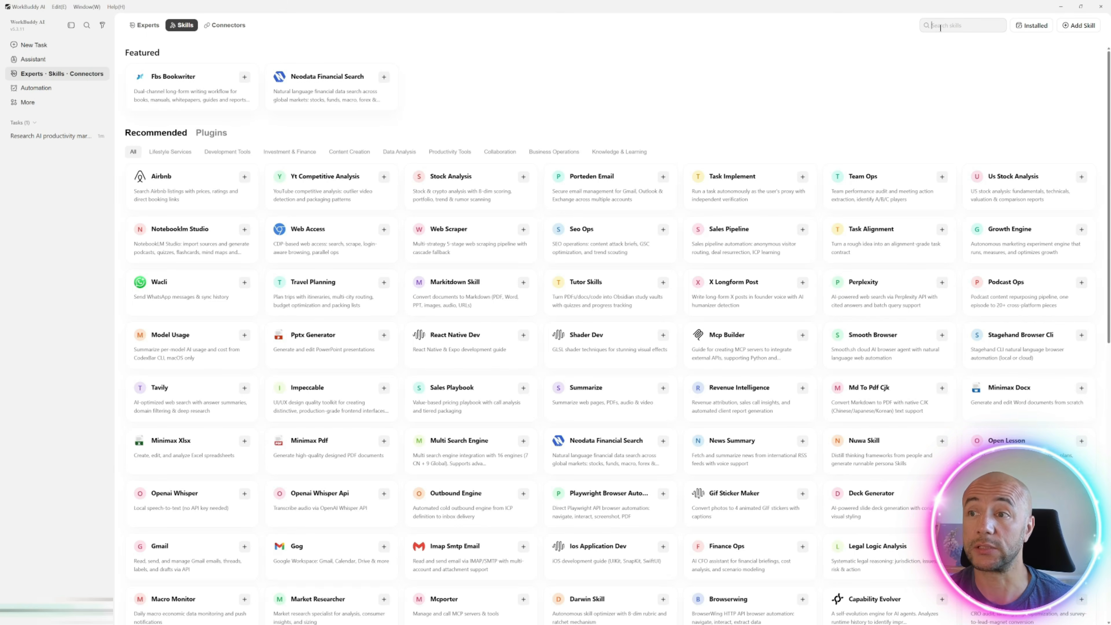
pyautogui.click(963, 67)
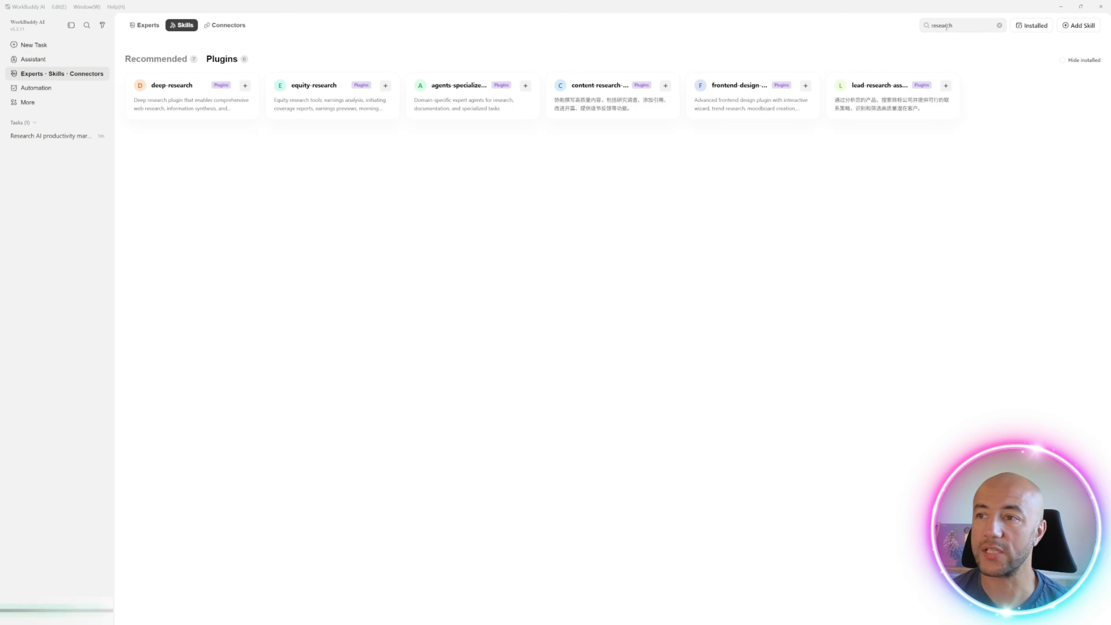
pyautogui.moveTo(952, 28); pyautogui.dragTo(928, 30)
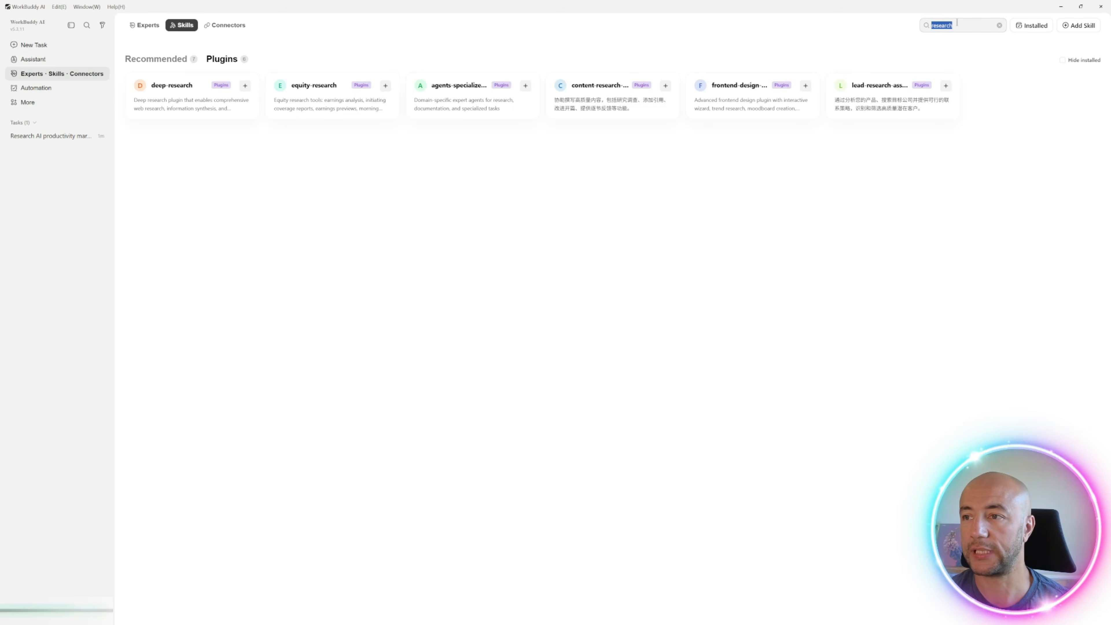
pyautogui.rightClick(943, 27)
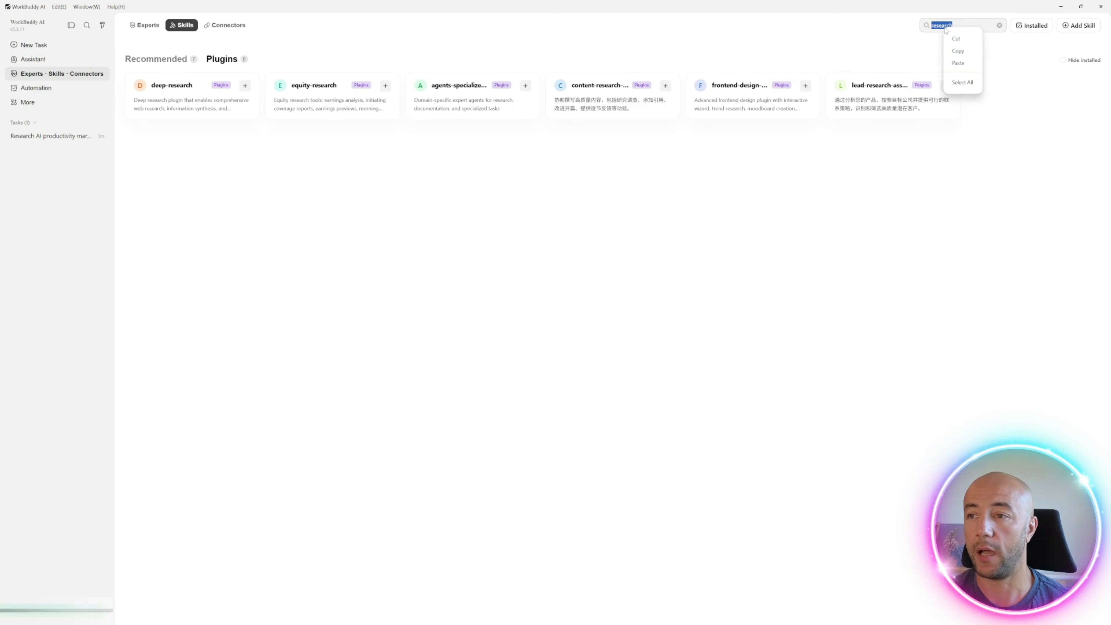
pyautogui.click(962, 50)
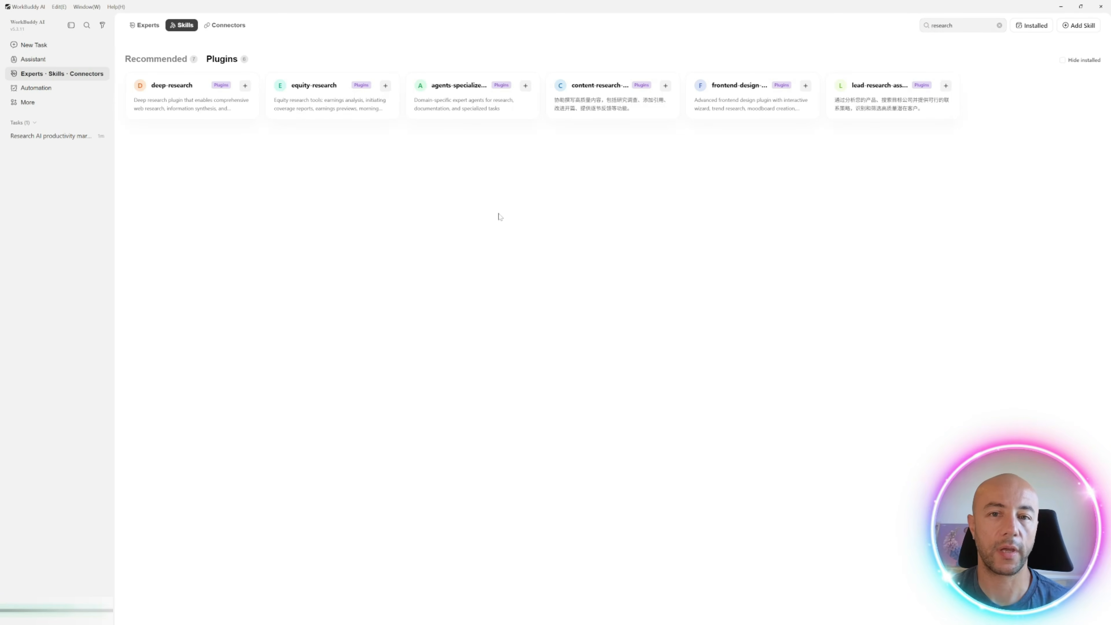
pyautogui.click(194, 104)
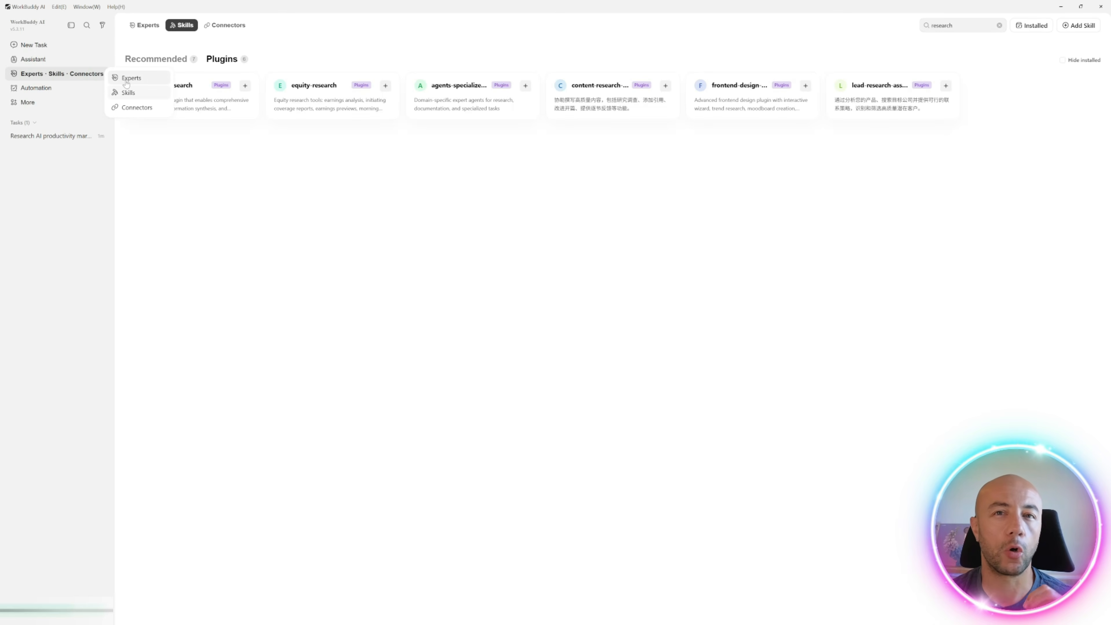
# - Open the experts library and look over the specialist roles it offers
pyautogui.click(127, 83)
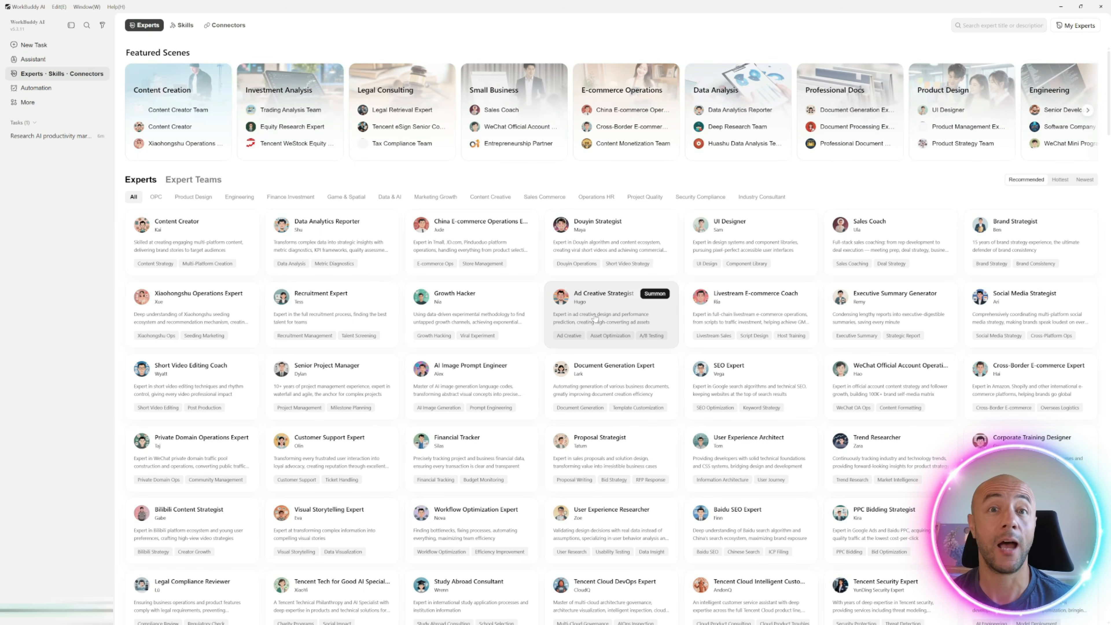
pyautogui.scroll(-3, 744, 263)
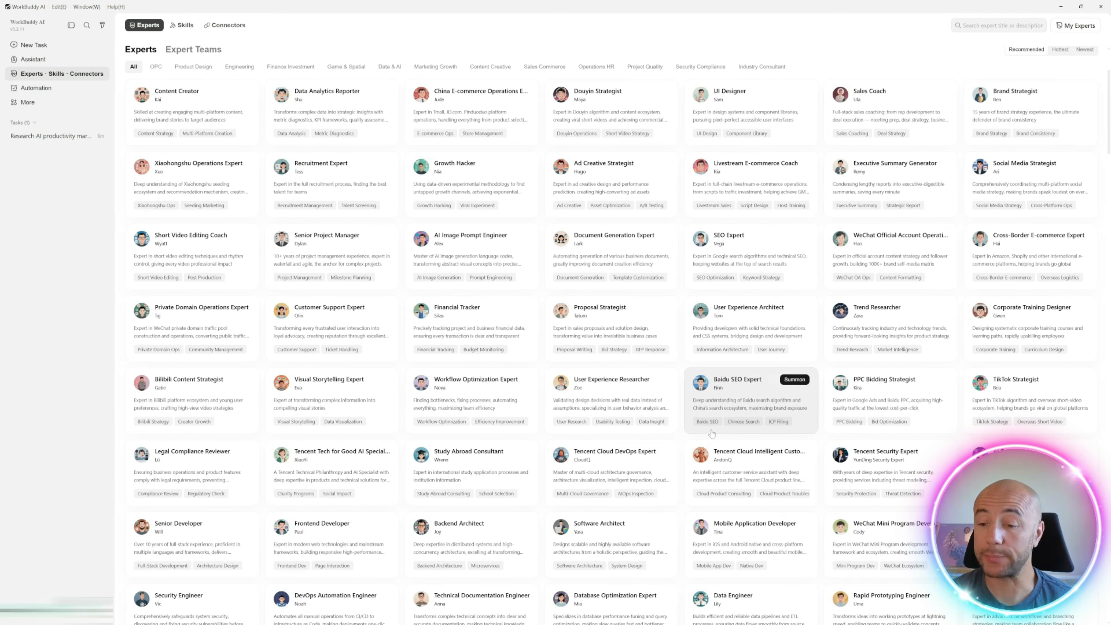
pyautogui.scroll(-2, 707, 420)
pyautogui.scroll(-4, 706, 415)
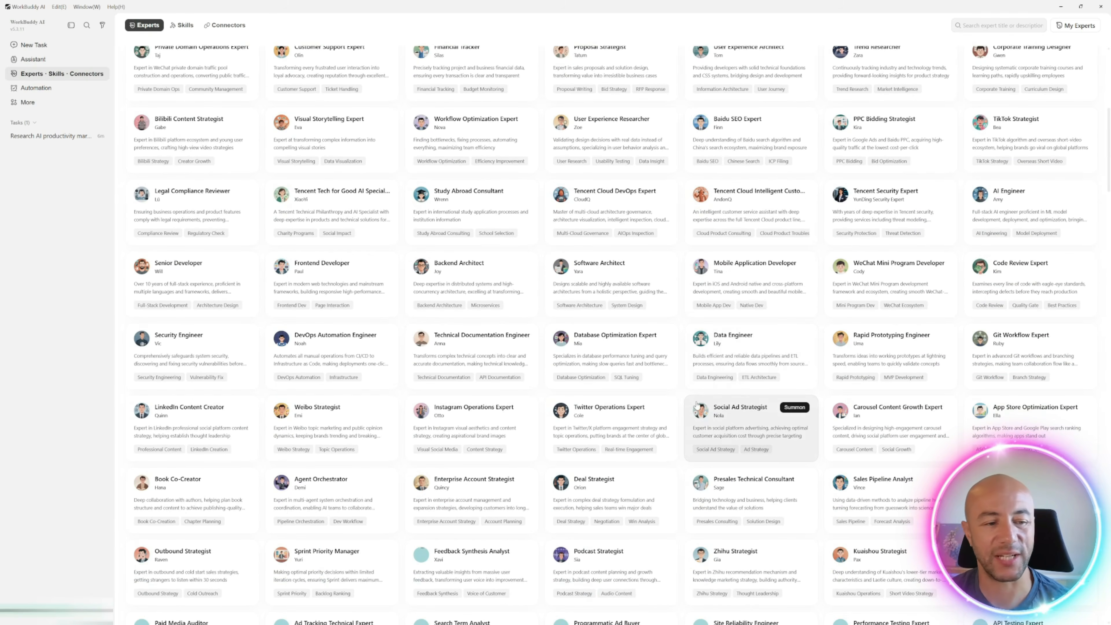
pyautogui.scroll(-1, 696, 405)
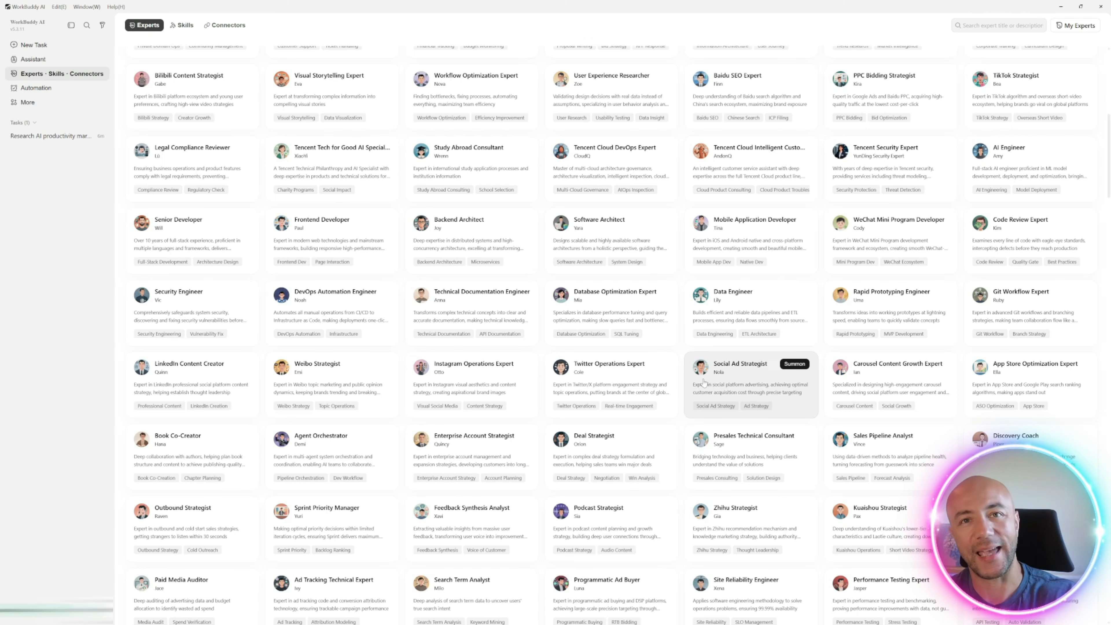
pyautogui.scroll(-5, 700, 387)
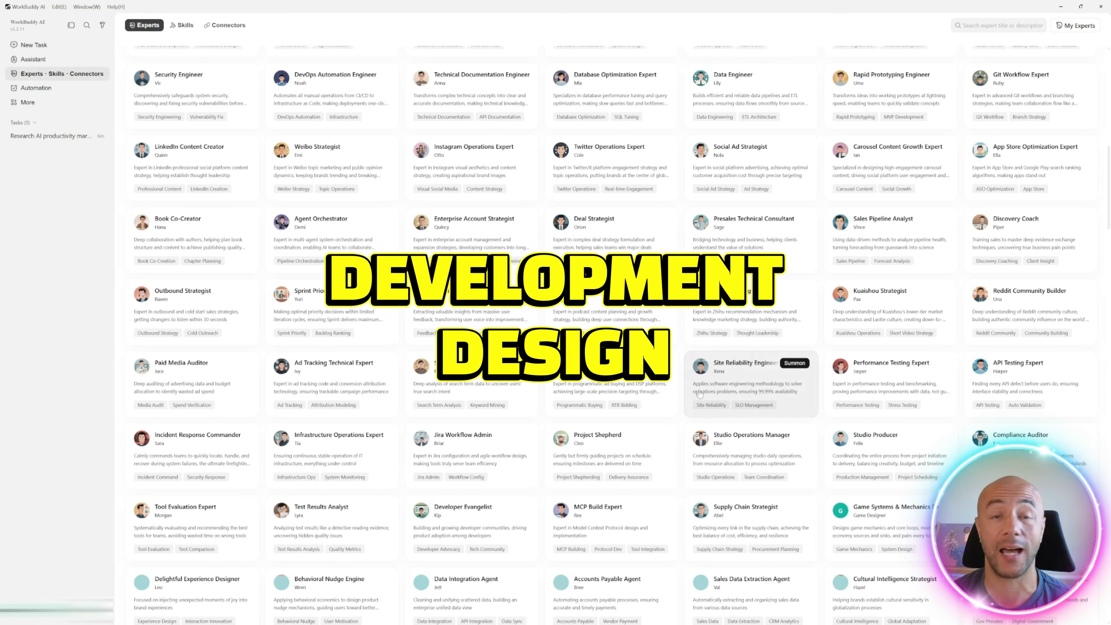
pyautogui.scroll(-2, 700, 396)
# - Search the experts for "projec" and summon the Senior Project Manager expert into a new task
pyautogui.scroll(17, 700, 392)
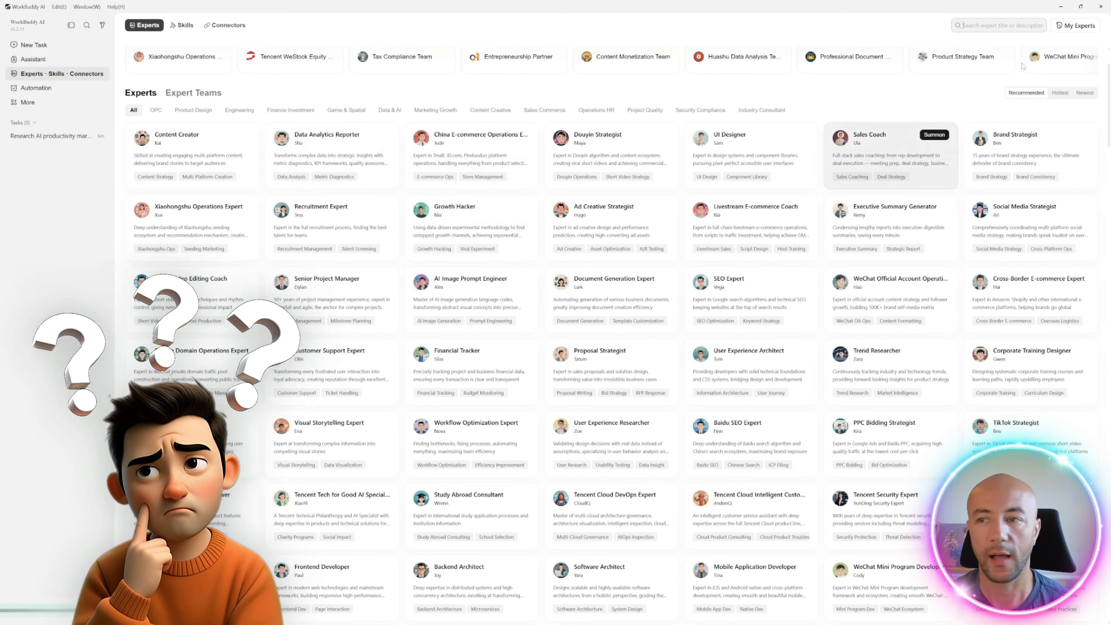
pyautogui.write('projec')
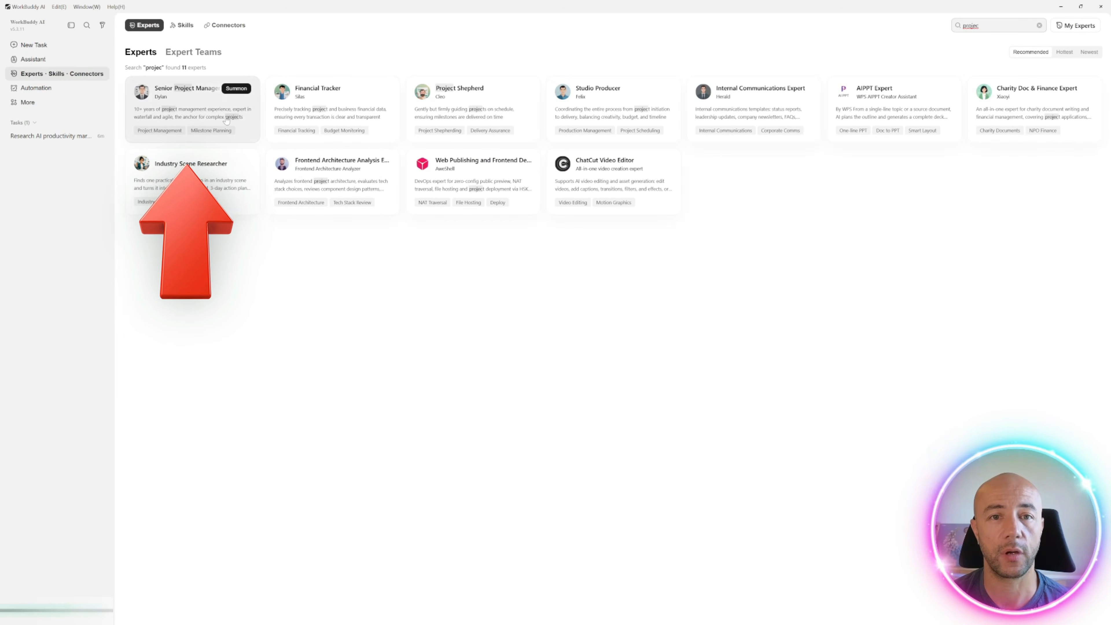
pyautogui.click(189, 102)
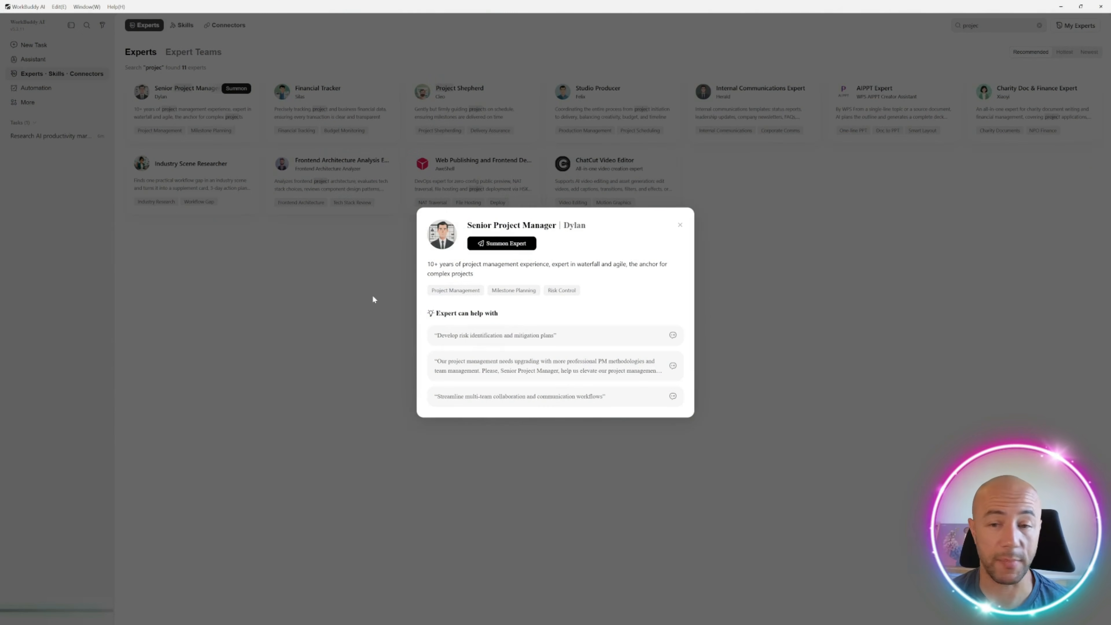
pyautogui.click(507, 244)
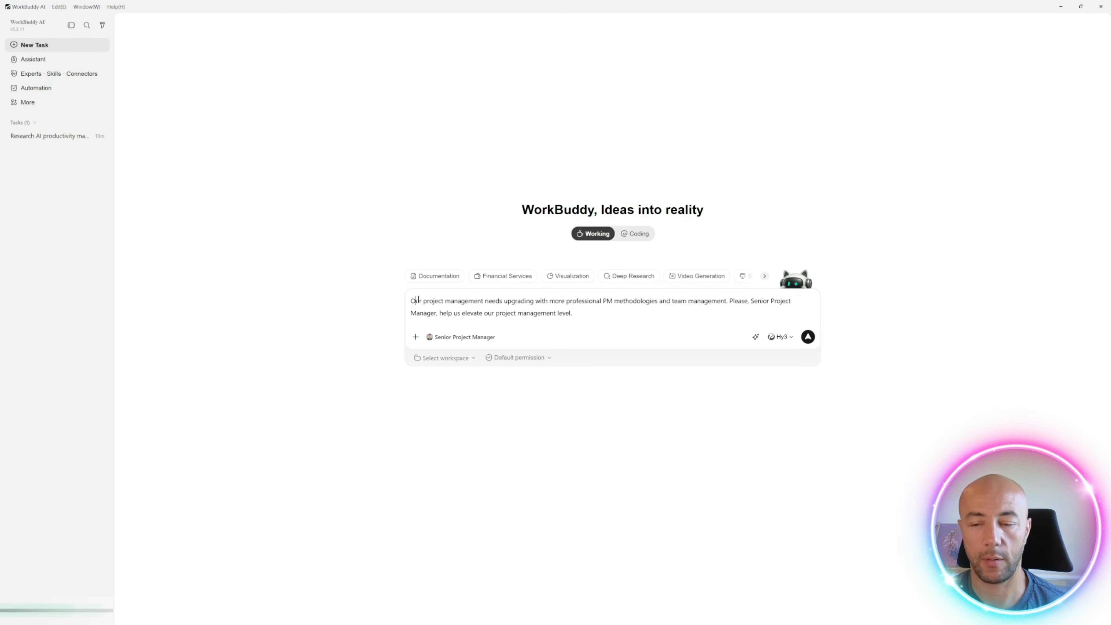
# - Replace the suggested prompt with a request for a practical 30-day recovery plan for a software launch two weeks behind schedule, covering risks, priorities, actions and leadership update
pyautogui.hotkey('ctrl', 'a')
pyautogui.hotkey('ctrl', 'v')
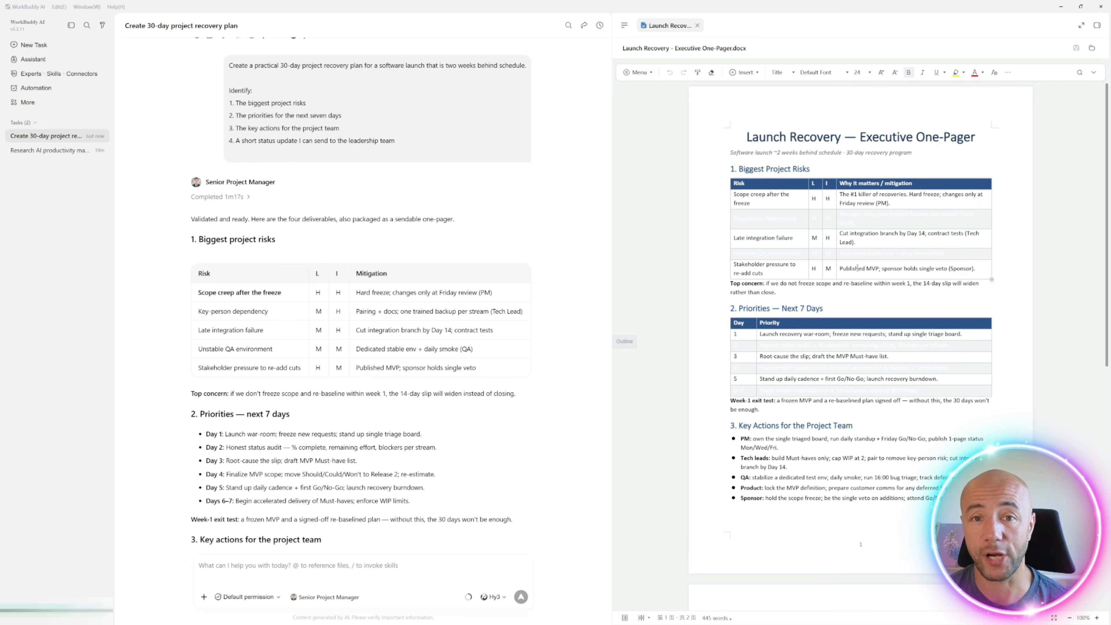
# - Review the Launch Recovery one-pager from the biggest project risks through to the leadership status update
pyautogui.scroll(-1, 908, 210)
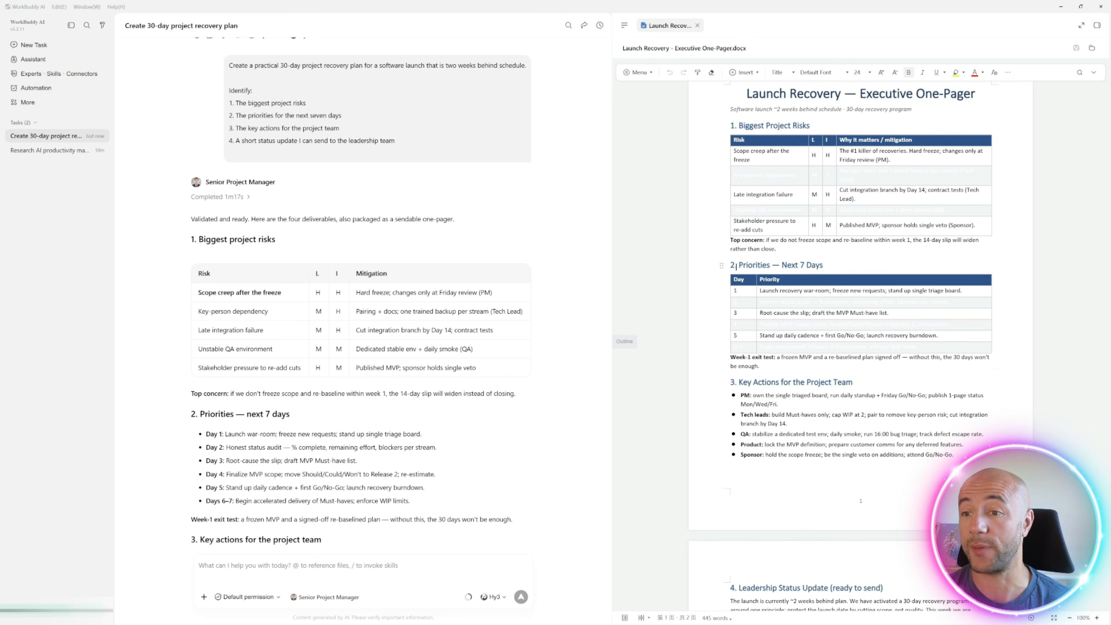
pyautogui.scroll(-2, 894, 371)
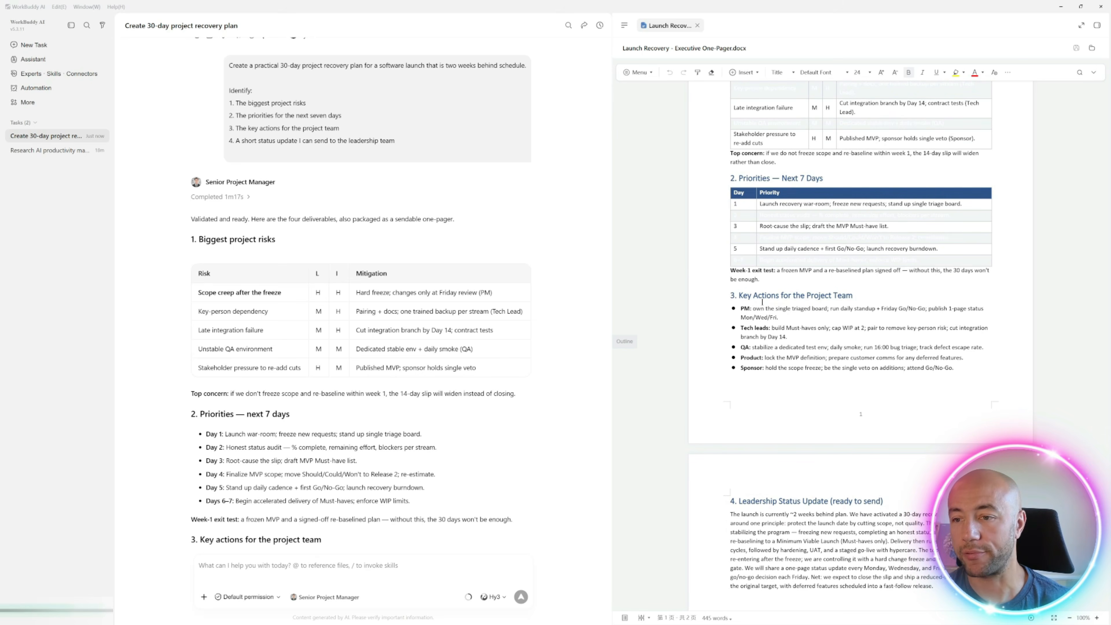
pyautogui.scroll(-1, 756, 296)
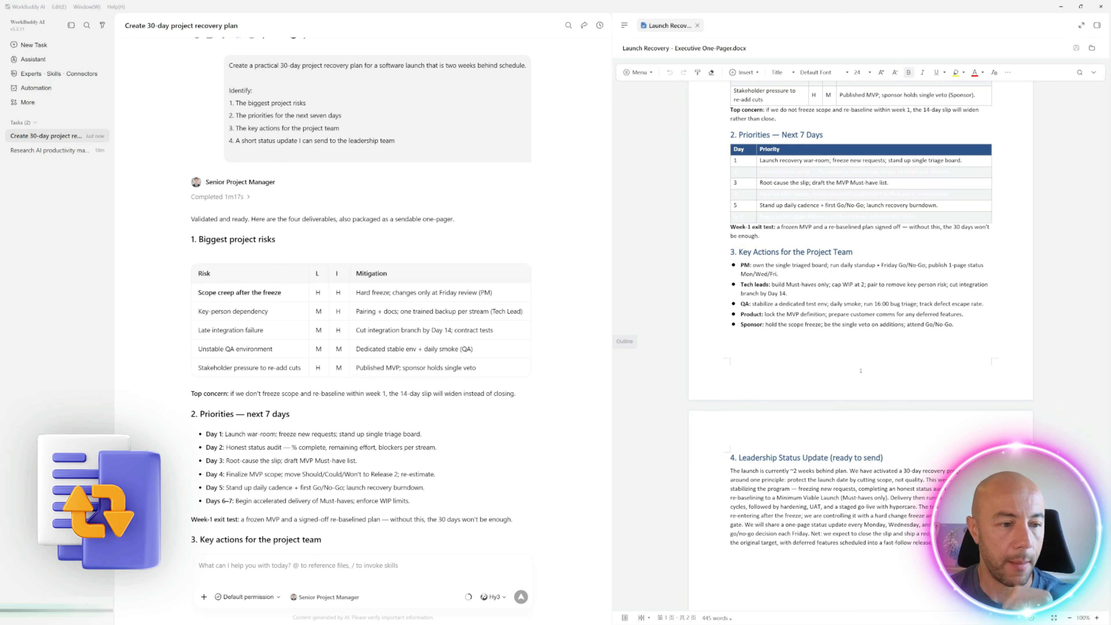
pyautogui.scroll(-1, 769, 434)
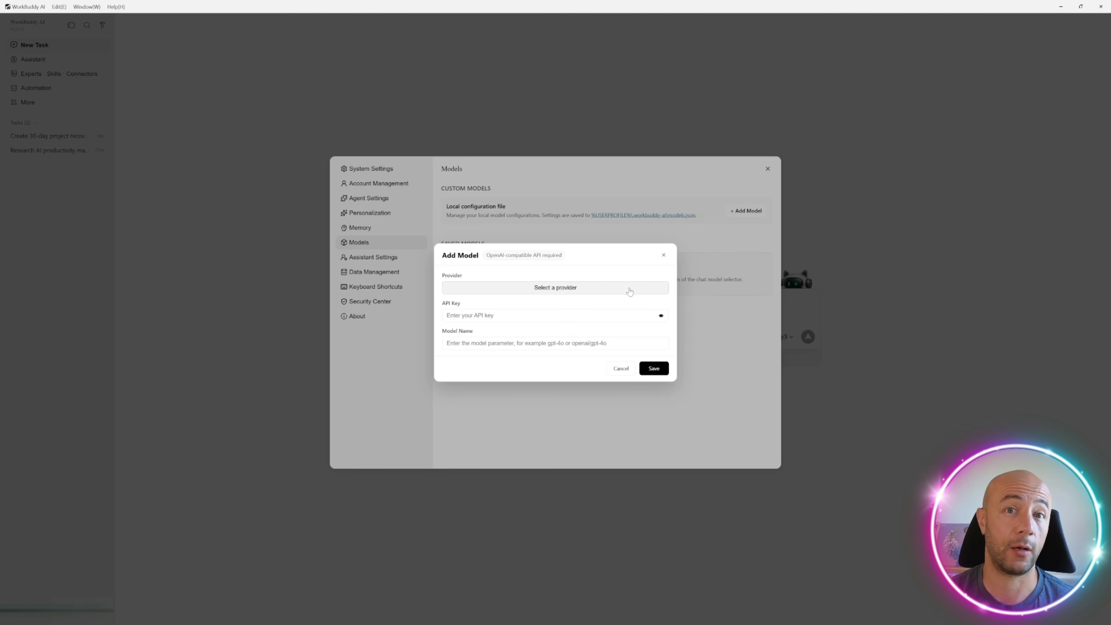
# - Look over the providers offered for a custom model, close the settings without adding one, and open the new task's model choices
pyautogui.click(593, 292)
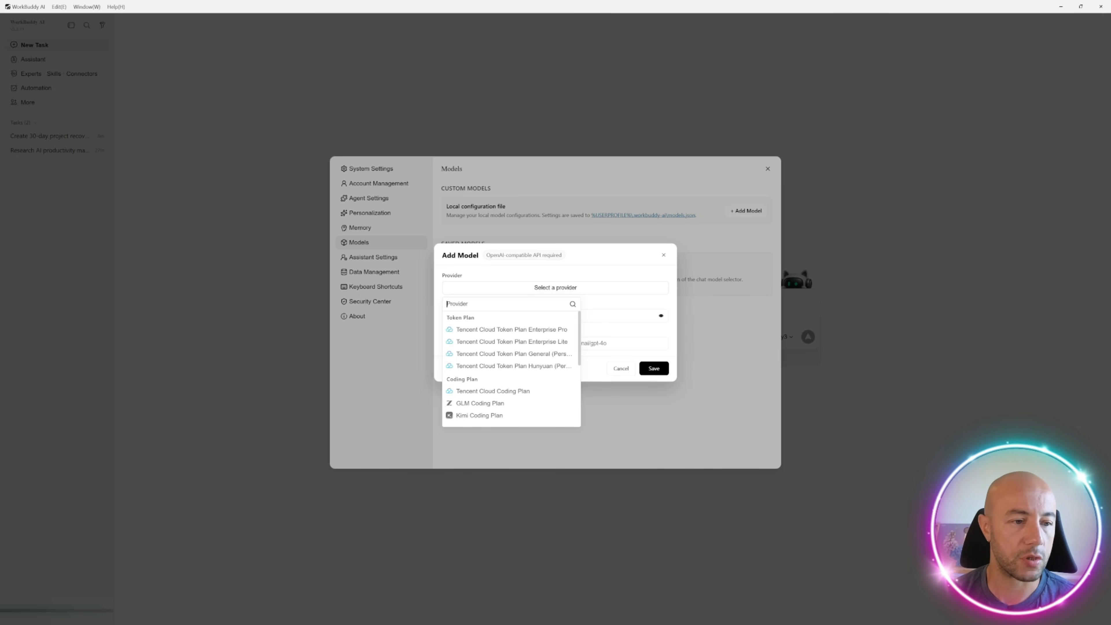
pyautogui.click(429, 421)
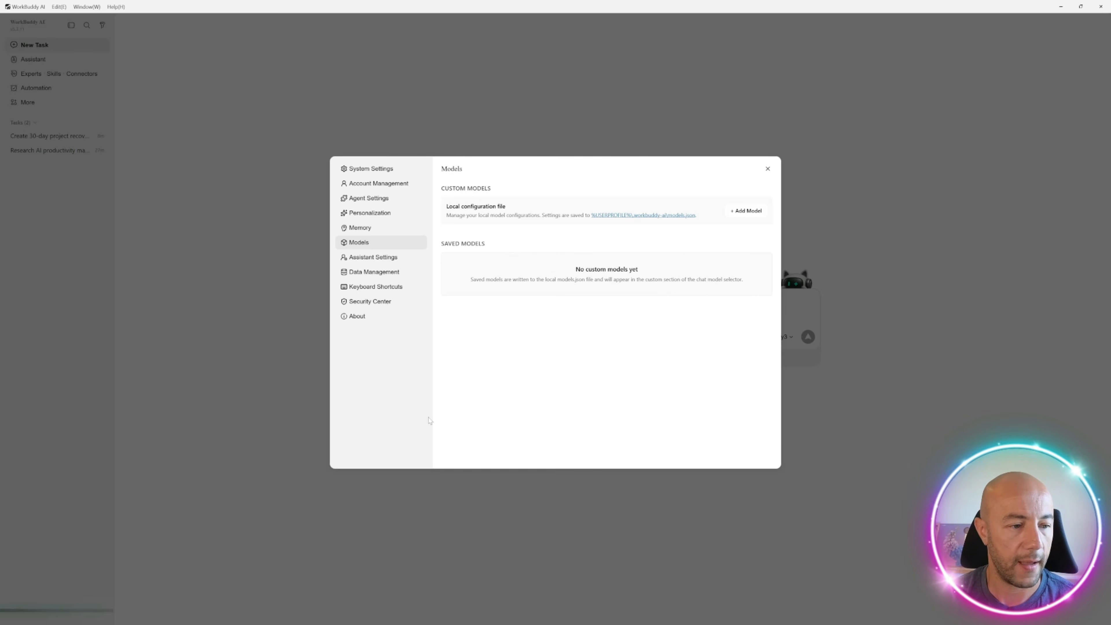
pyautogui.click(768, 169)
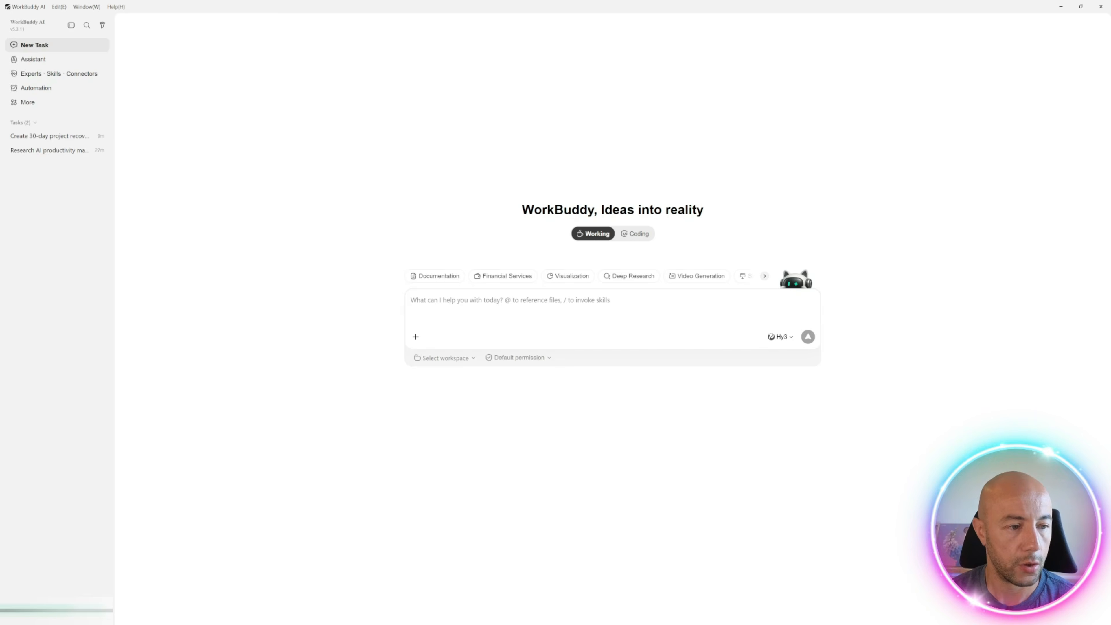
pyautogui.click(781, 337)
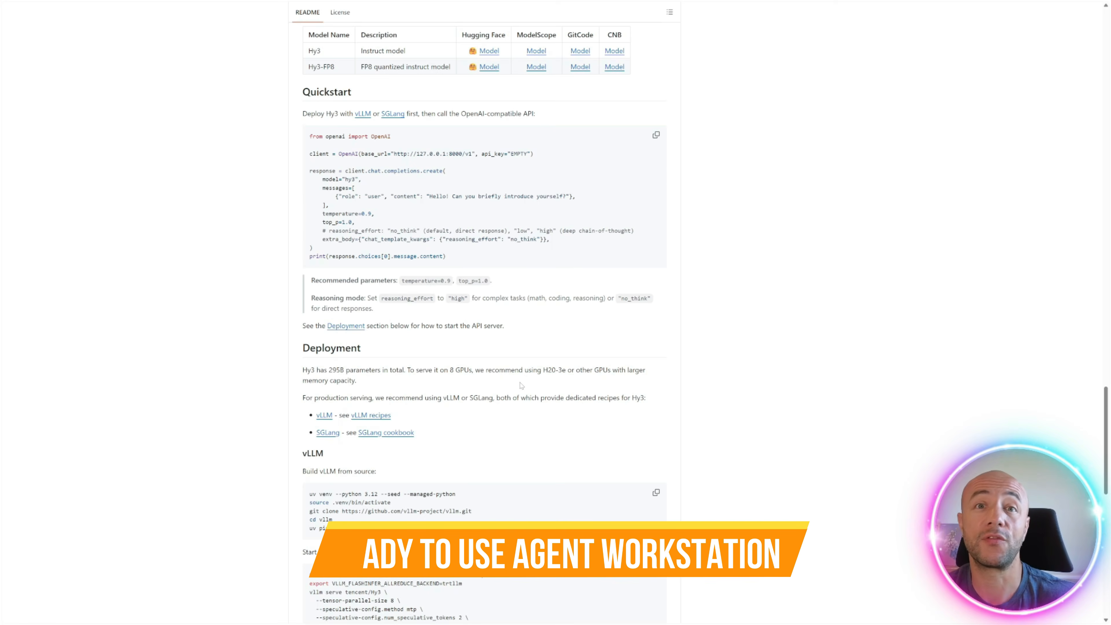
# - Look back through the Hy3 README from the Deployment section towards its beginning
pyautogui.scroll(5, 522, 385)
pyautogui.scroll(8, 525, 381)
pyautogui.scroll(10, 525, 381)
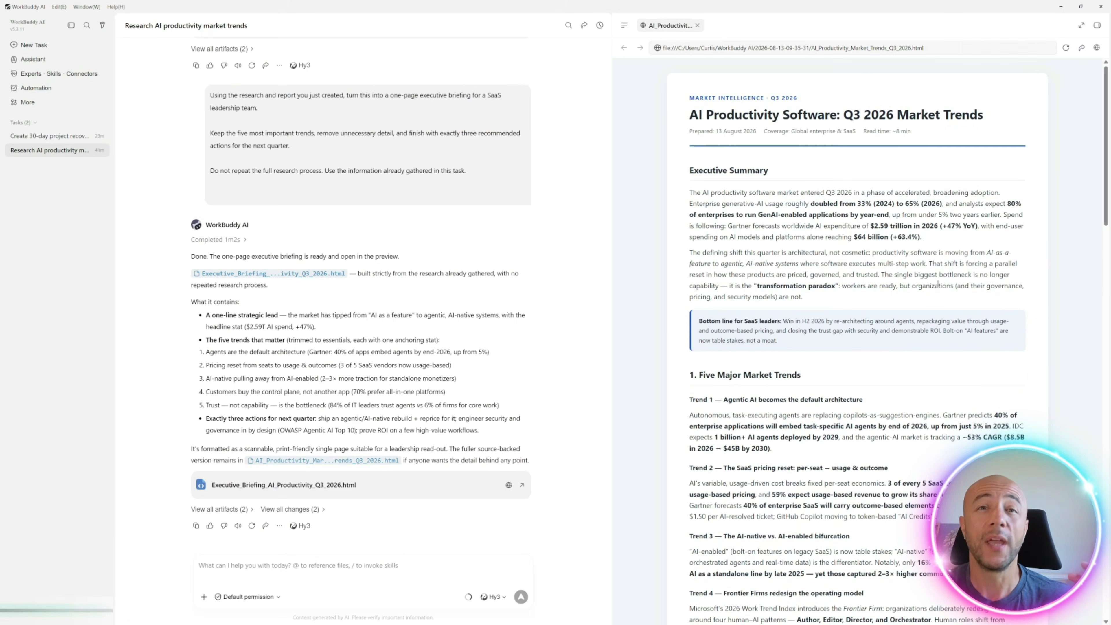